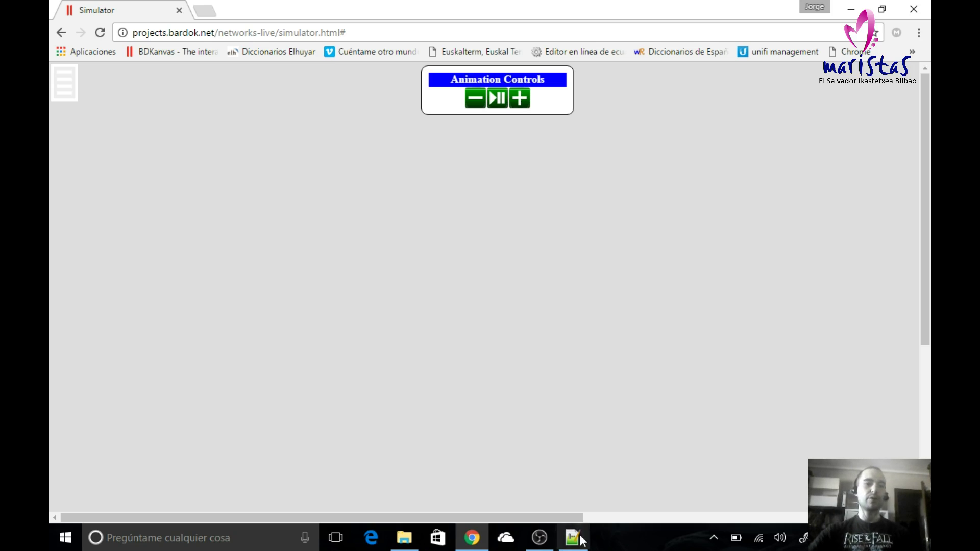
# Add two hosts, placing computer 11 on the left and computer 47 on the right of the canvas.
pyautogui.click(66, 86)
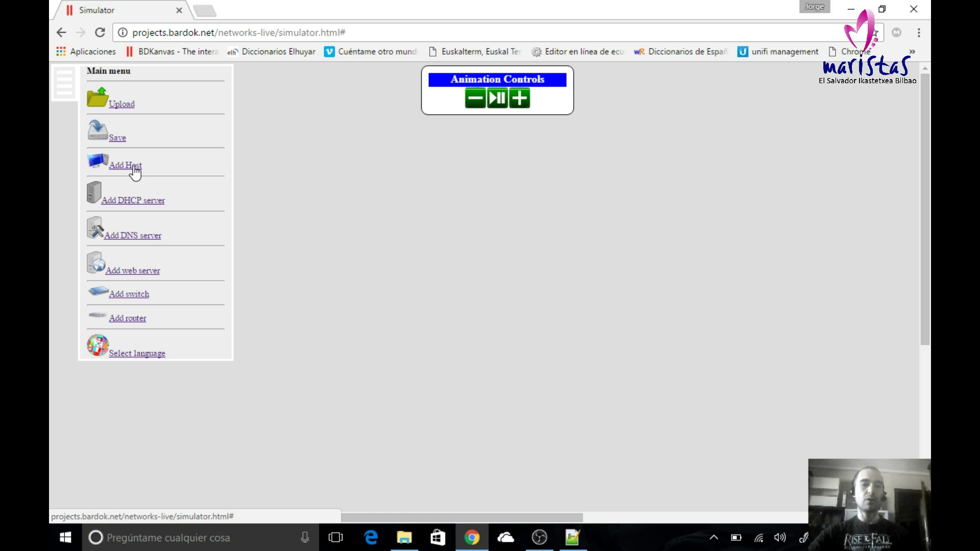
pyautogui.click(133, 171)
pyautogui.moveTo(70, 120); pyautogui.dragTo(233, 193)
pyautogui.click(66, 88)
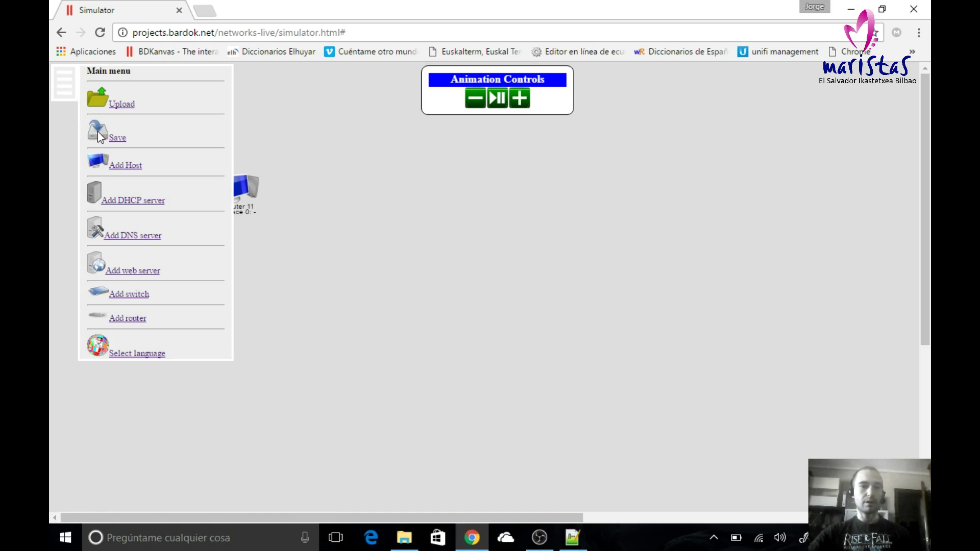
pyautogui.click(116, 164)
pyautogui.moveTo(82, 123); pyautogui.dragTo(518, 197)
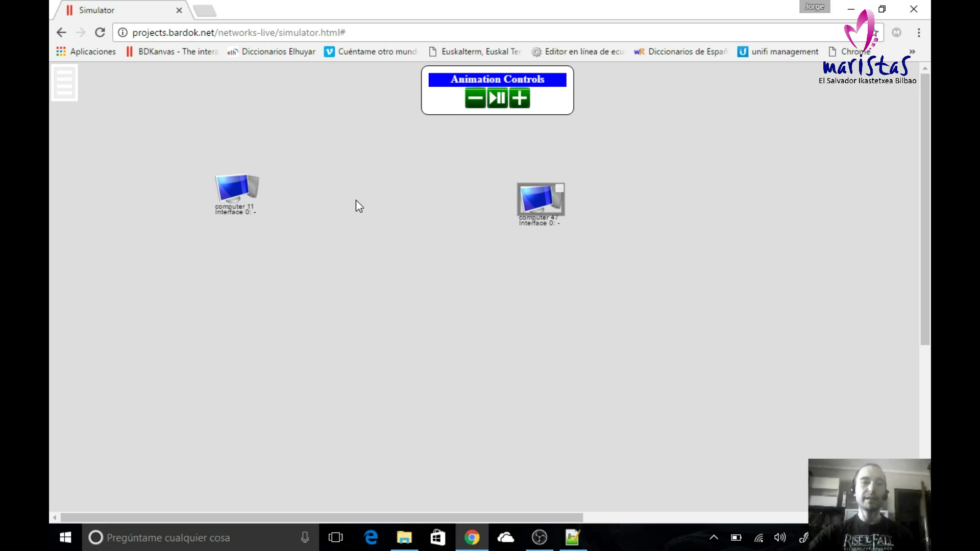
pyautogui.click(236, 194)
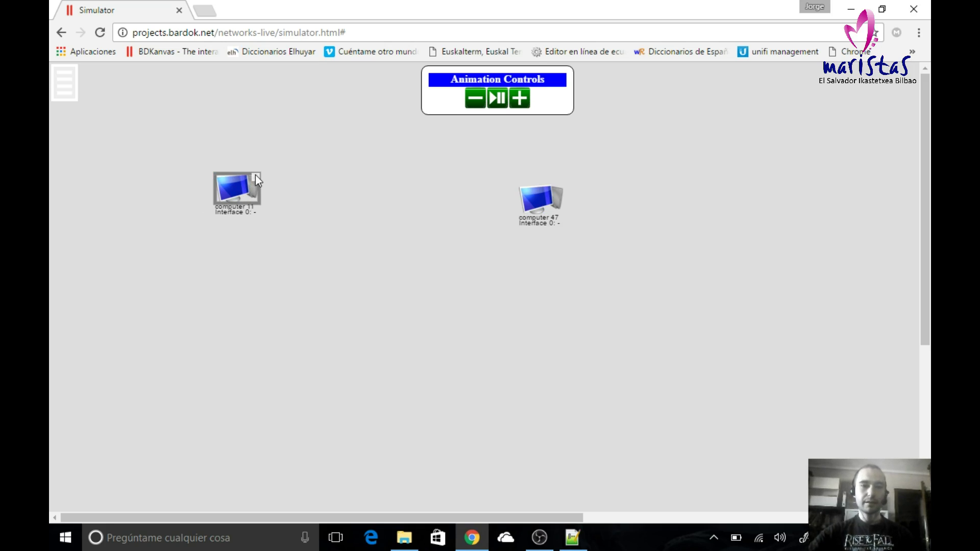
# Link computer 11 to computer 47, using Interface 0 on both hosts.
pyautogui.click(256, 174)
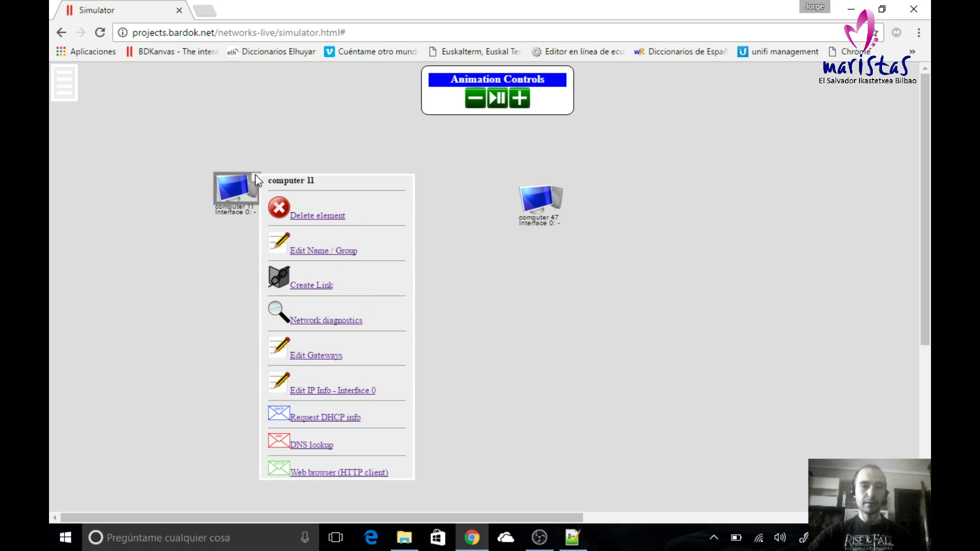
pyautogui.click(313, 287)
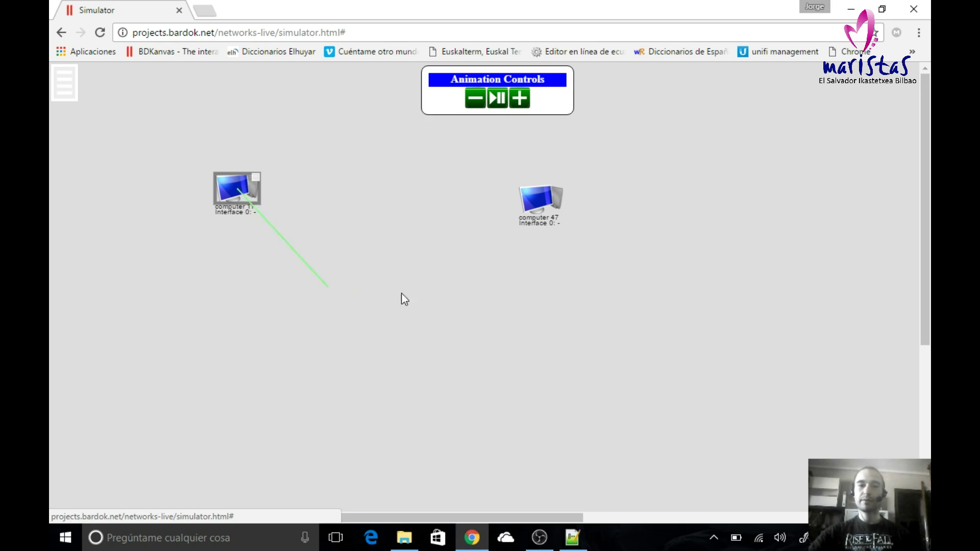
pyautogui.click(537, 206)
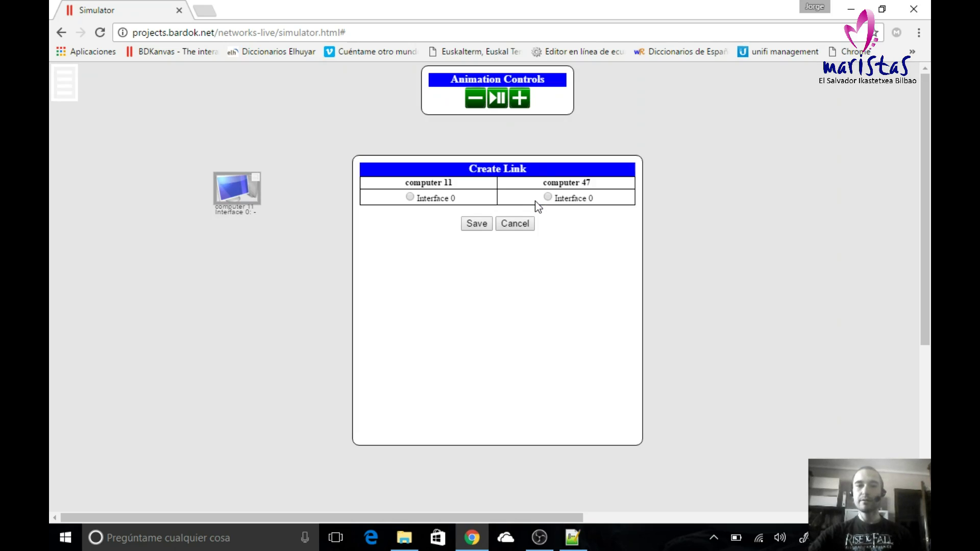
pyautogui.click(411, 195)
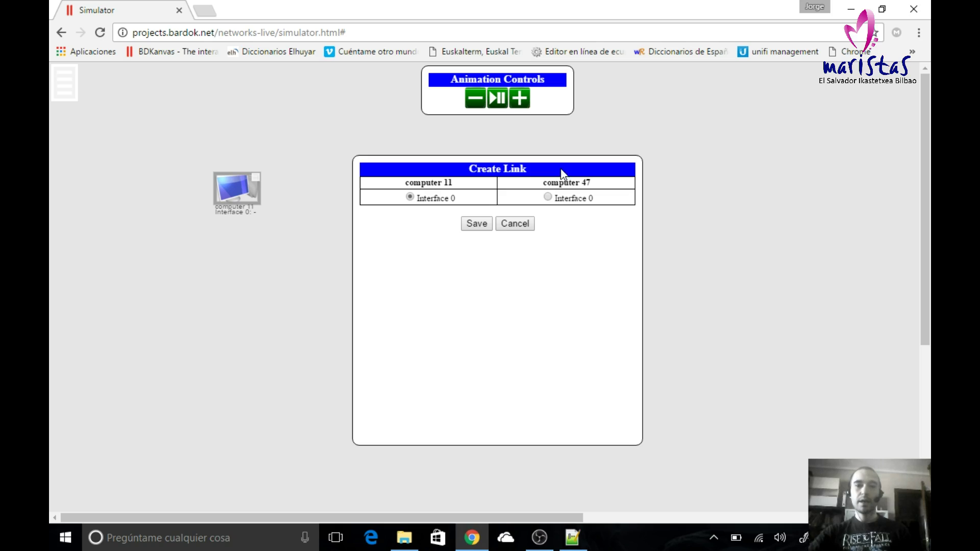
pyautogui.click(548, 196)
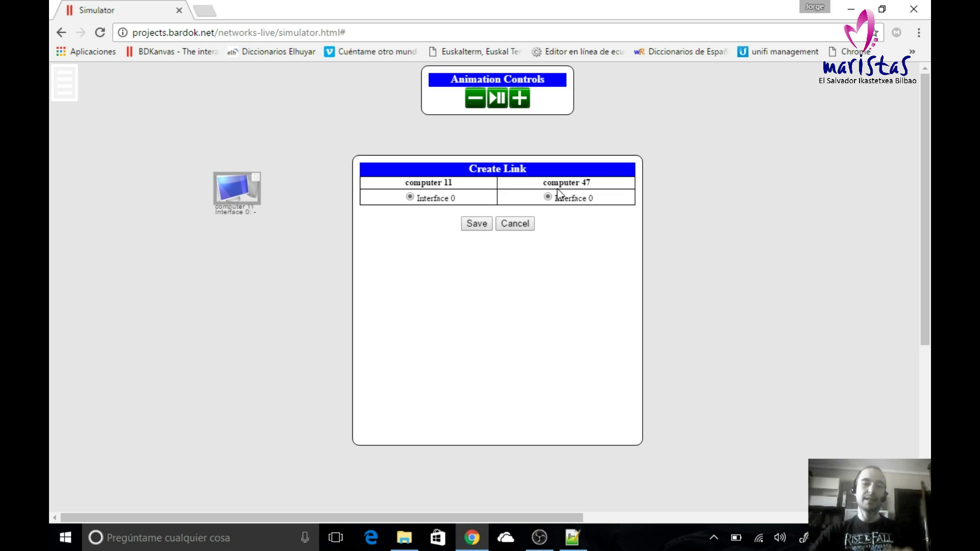
pyautogui.click(475, 224)
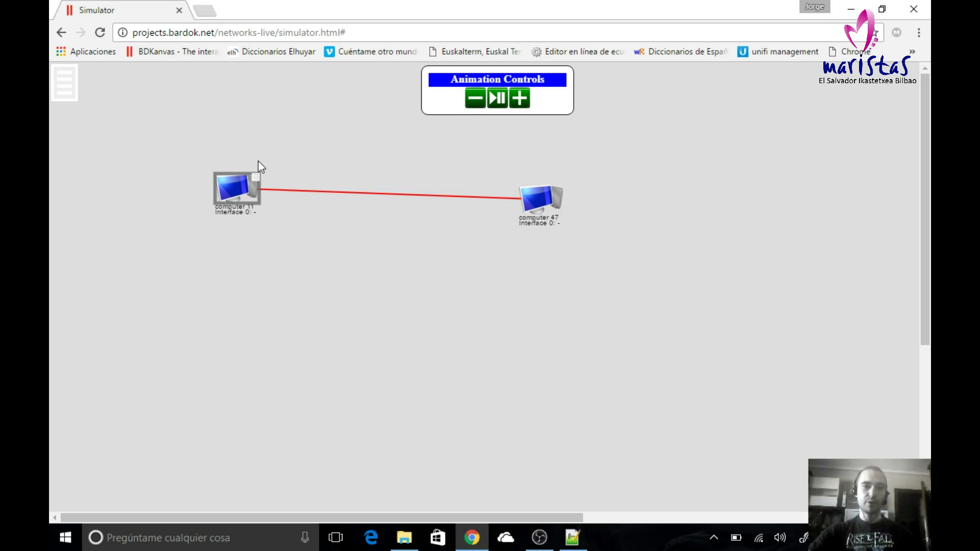
# Rename computer 11 to 'computer A' and set its group to 'home'.
pyautogui.click(257, 177)
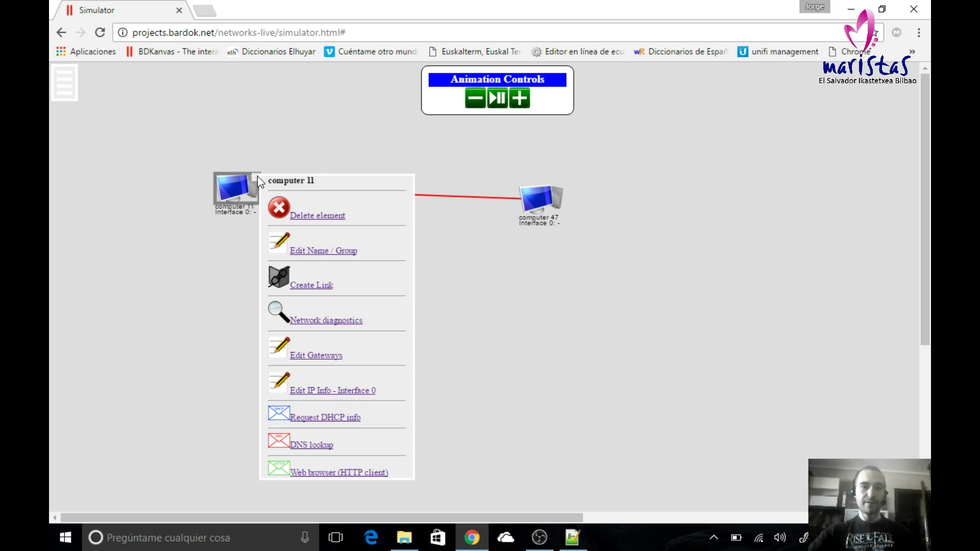
pyautogui.click(324, 251)
pyautogui.click(525, 282)
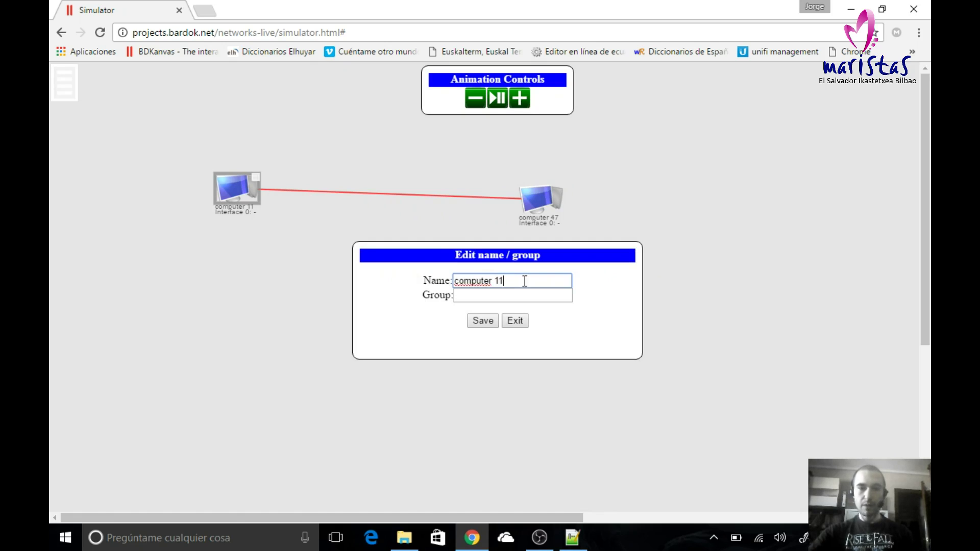
pyautogui.press('BackSpace')
pyautogui.press('BackSpace')
pyautogui.write('A')
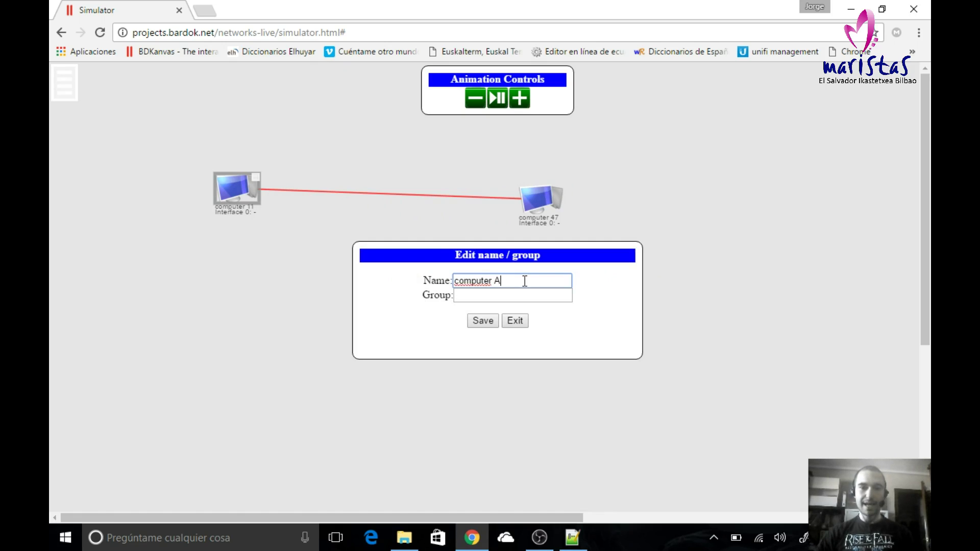
pyautogui.click(525, 295)
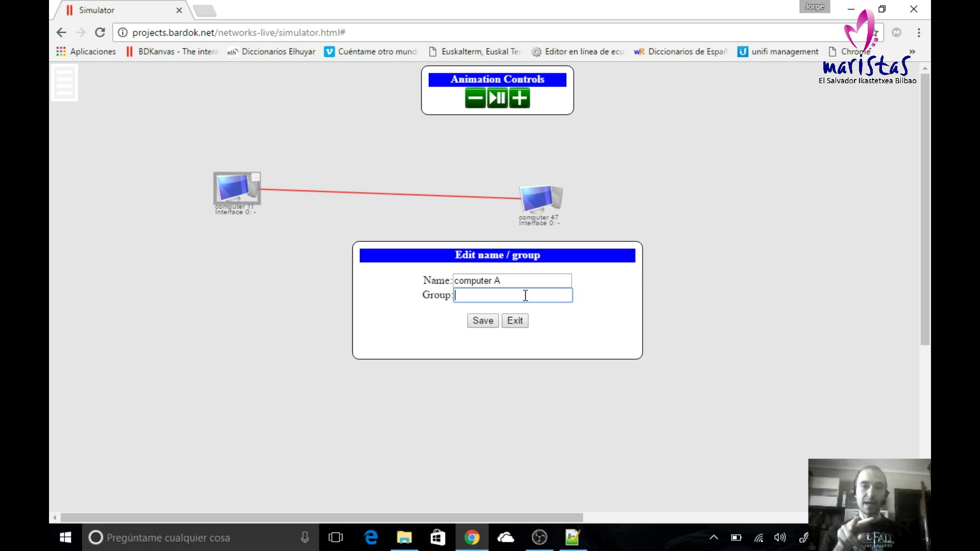
pyautogui.write('home')
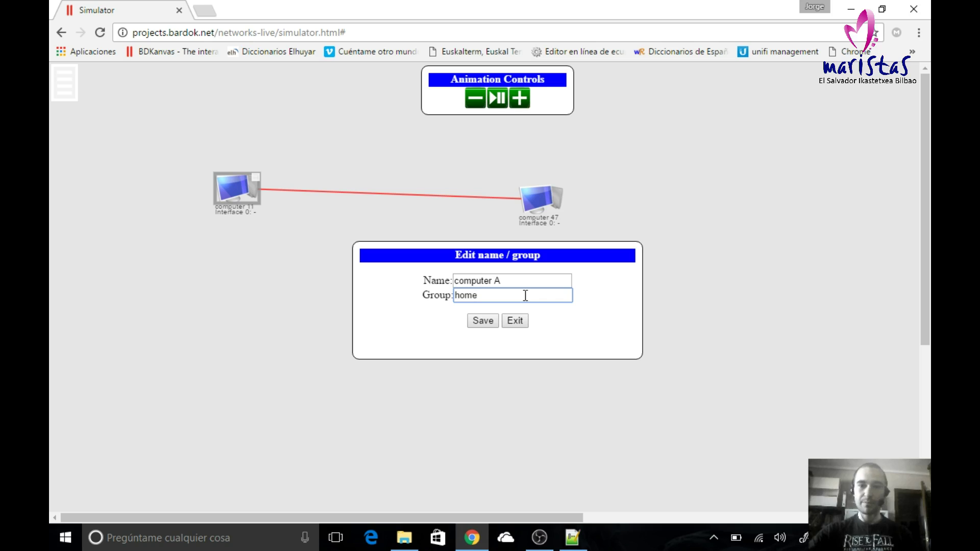
pyautogui.click(491, 322)
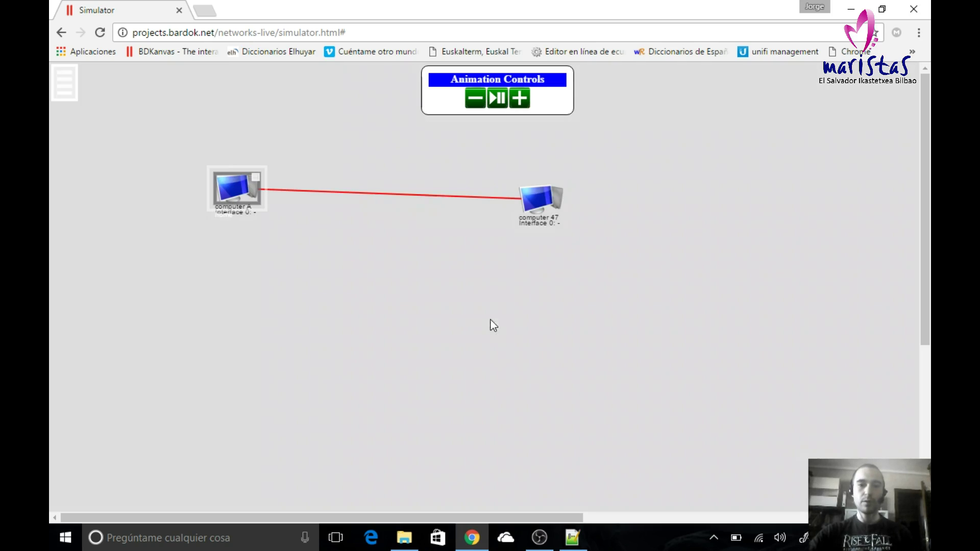
# Rename computer 47 to 'computer B' with group 'home', then drag it lower on the canvas.
pyautogui.click(559, 188)
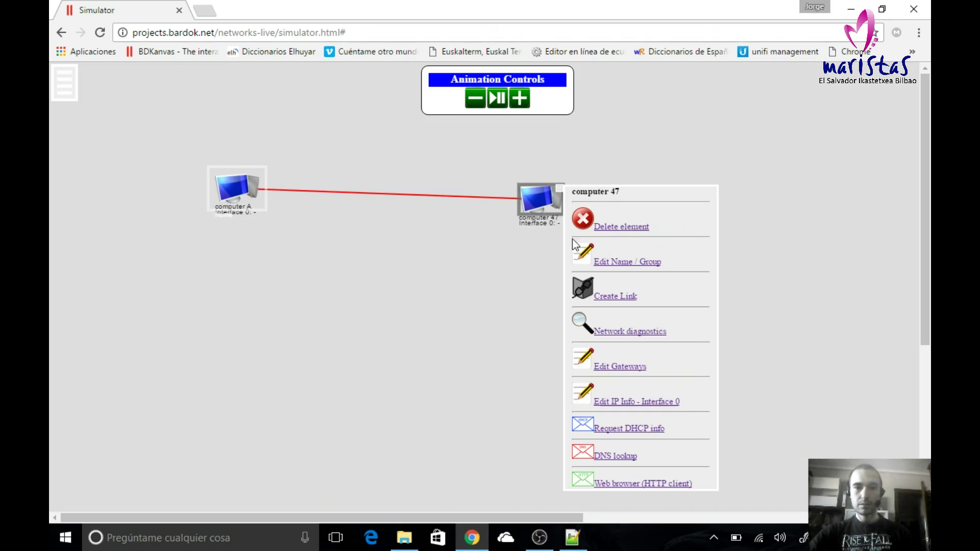
pyautogui.click(615, 261)
pyautogui.click(542, 277)
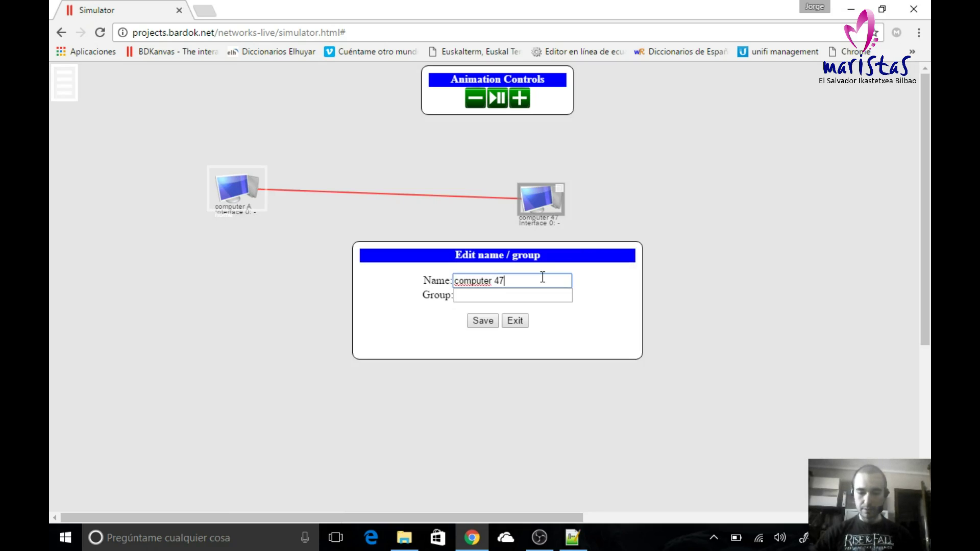
pyautogui.press('BackSpace')
pyautogui.press('BackSpace')
pyautogui.write('B')
pyautogui.press('Tab')
pyautogui.write('home')
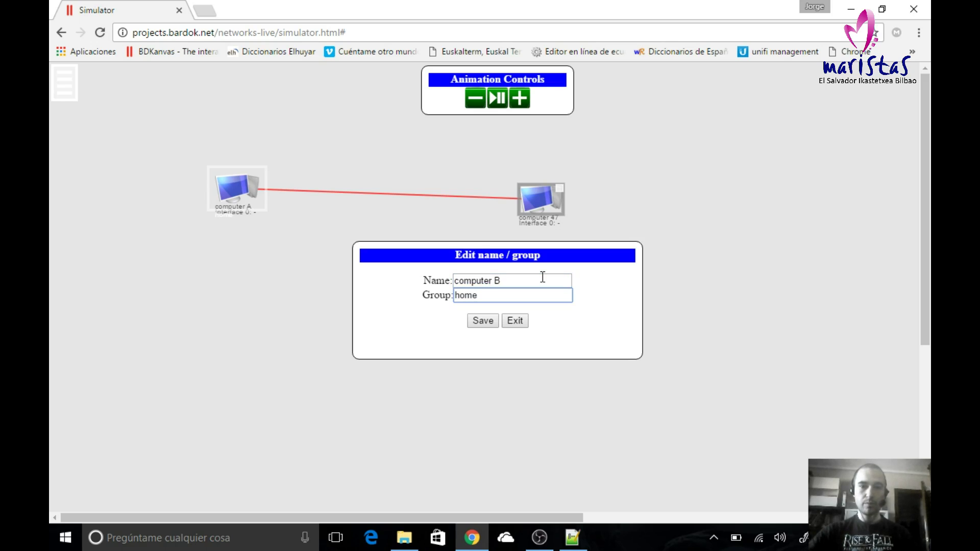
pyautogui.click(496, 320)
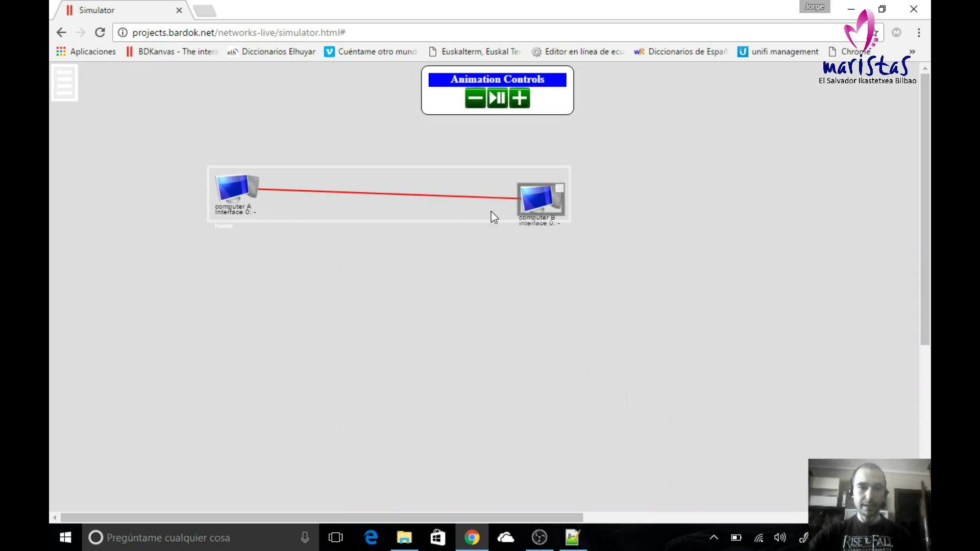
pyautogui.moveTo(542, 199); pyautogui.dragTo(545, 286)
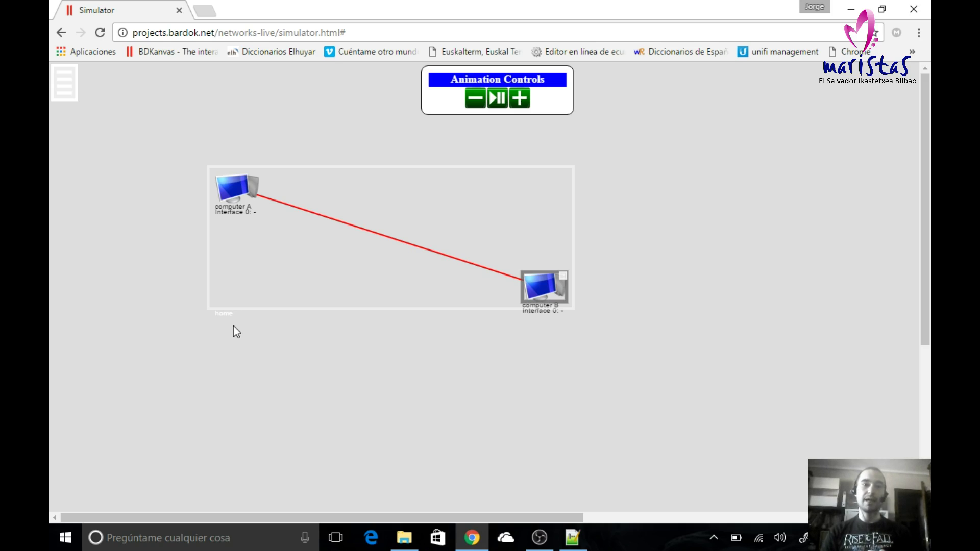
# Save the network as network (1).json and reload the page to clear the canvas.
pyautogui.click(63, 97)
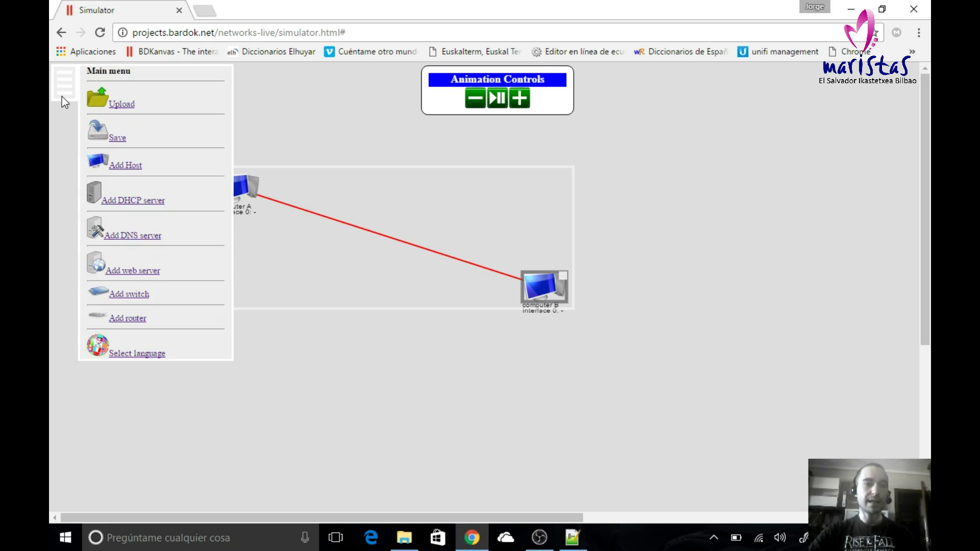
pyautogui.click(117, 141)
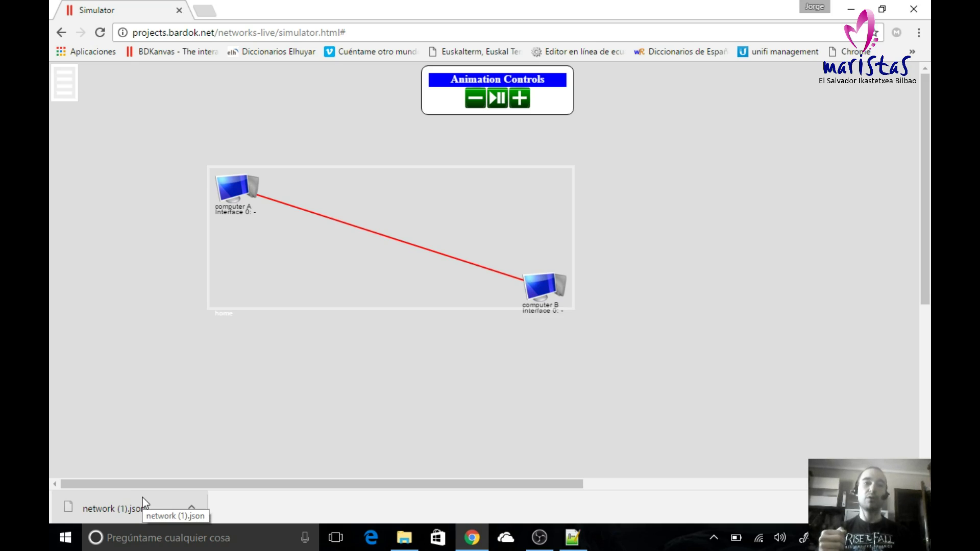
pyautogui.click(269, 33)
pyautogui.press('Return')
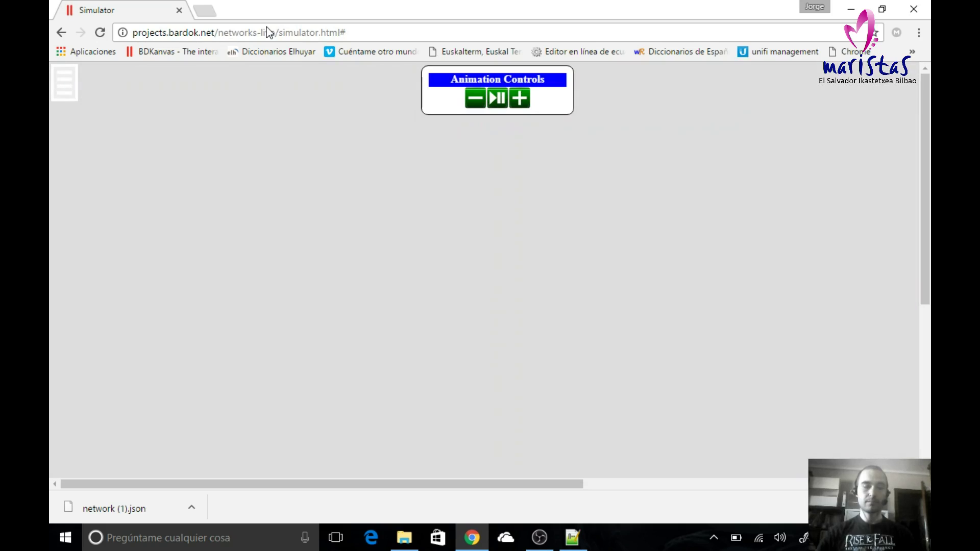
pyautogui.click(75, 94)
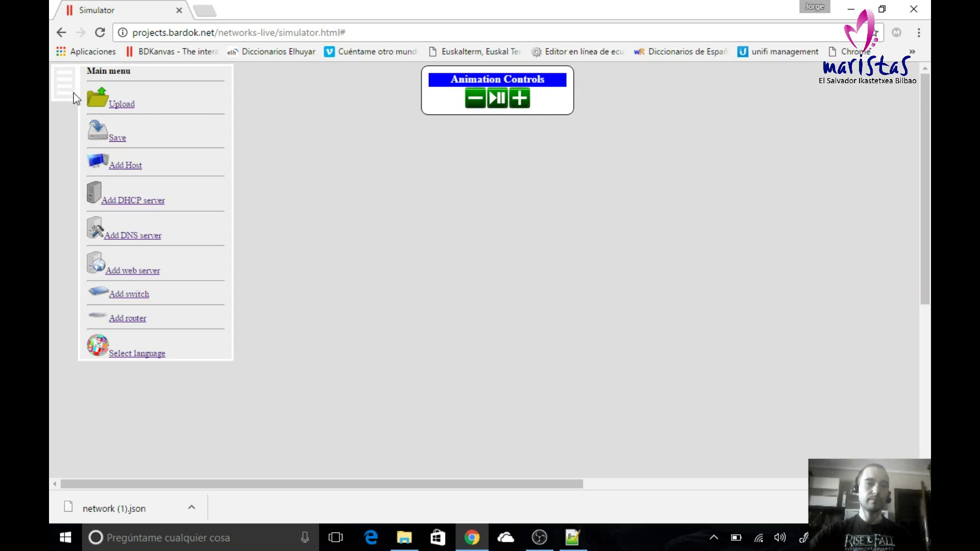
# Upload network (1).json to restore the linked computer A and computer B.
pyautogui.click(98, 105)
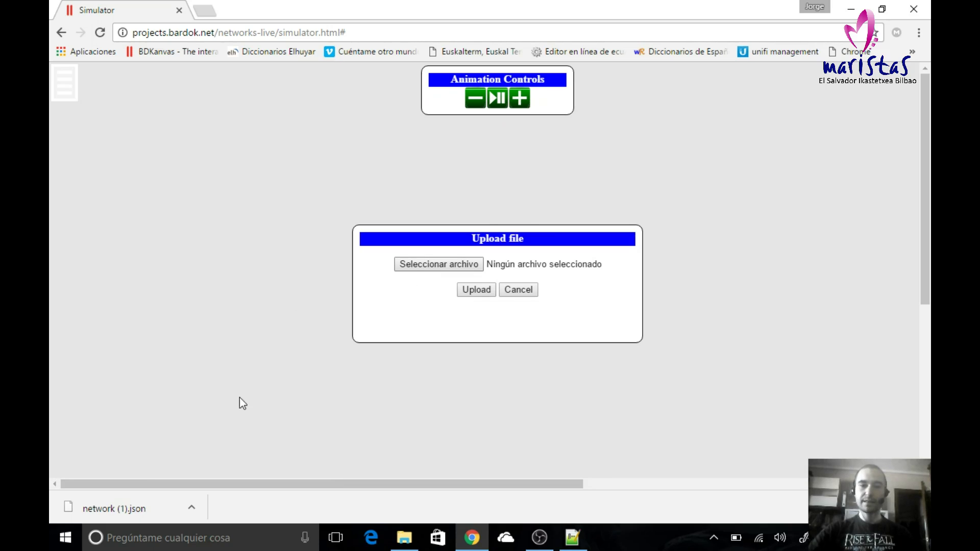
pyautogui.moveTo(316, 456); pyautogui.dragTo(526, 265)
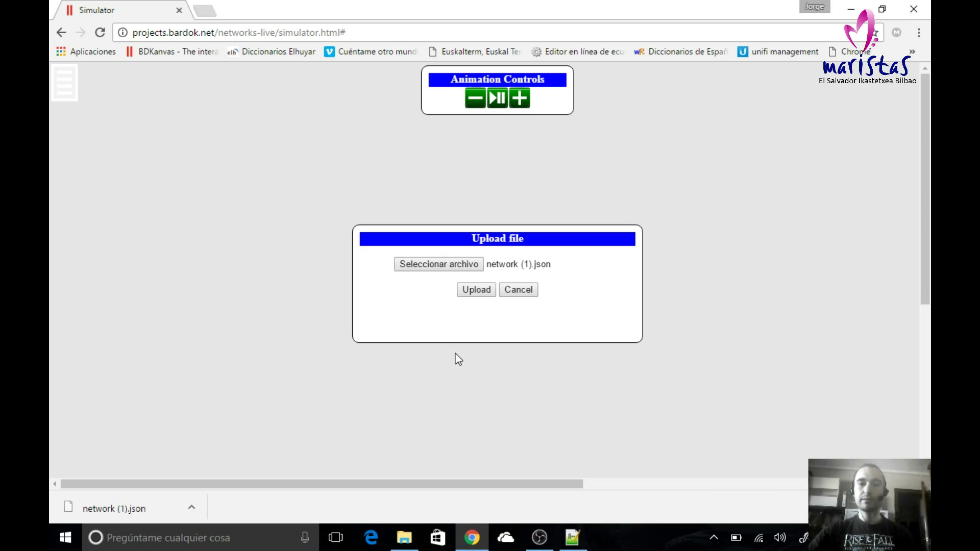
pyautogui.click(481, 292)
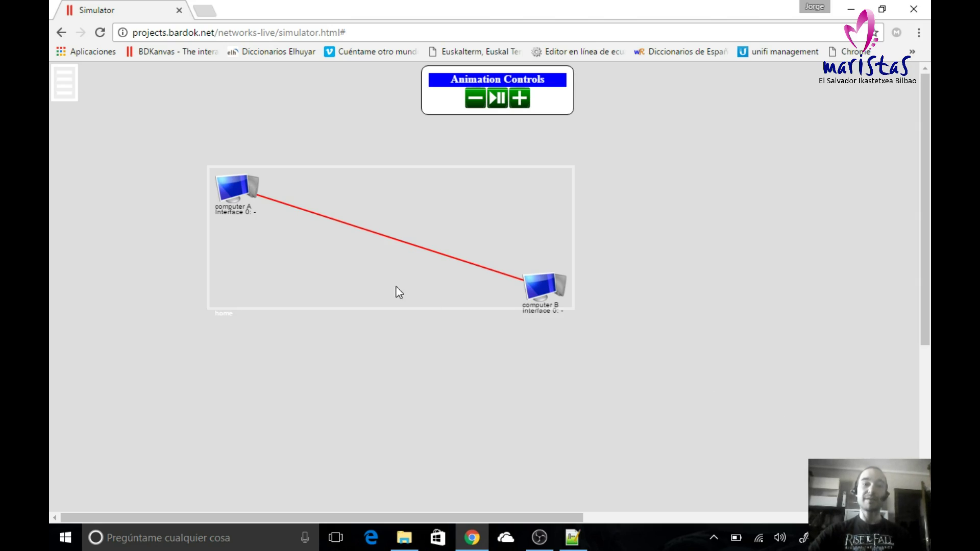
pyautogui.click(257, 180)
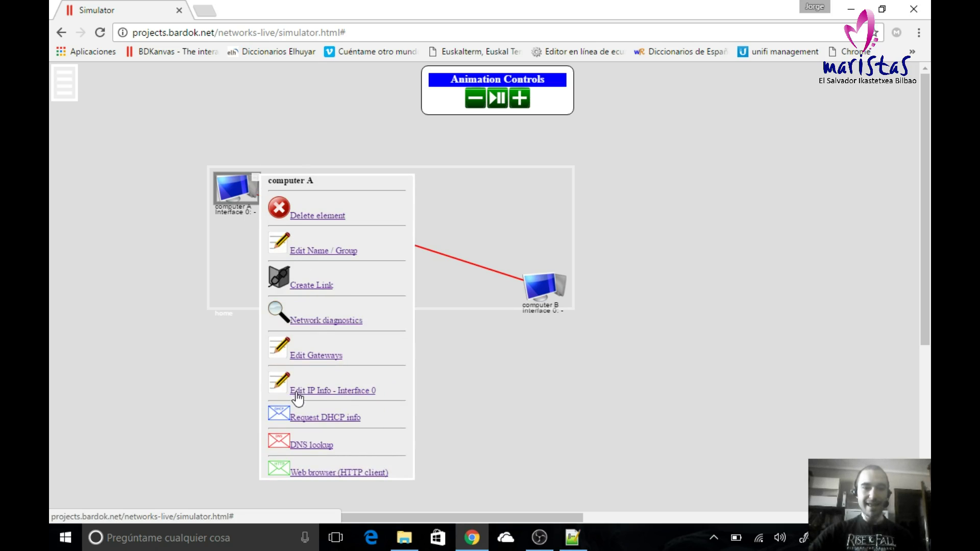
# Set computer A's Interface 0 to IP 10.0.0.1 with mask 255.255.255.0.
pyautogui.click(368, 392)
pyautogui.click(475, 269)
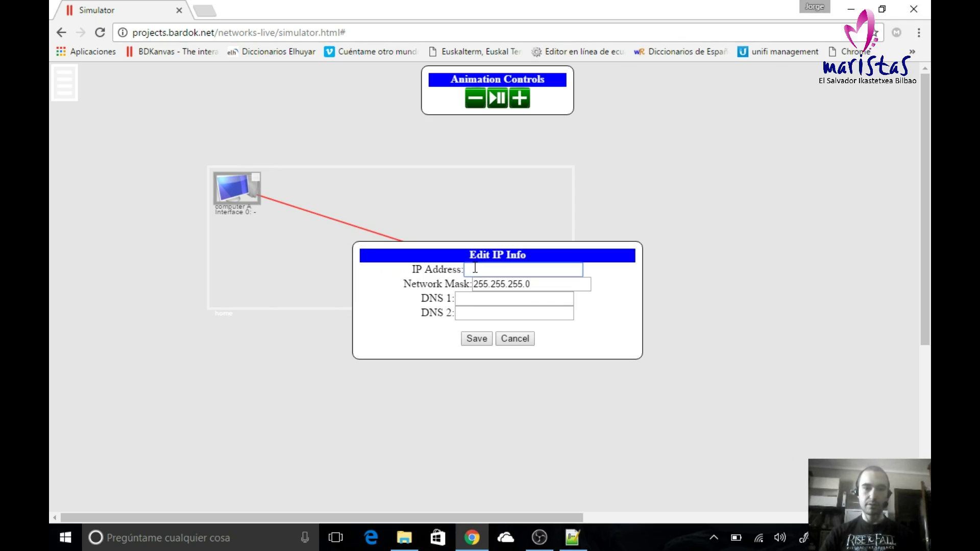
pyautogui.write('10.0.0.')
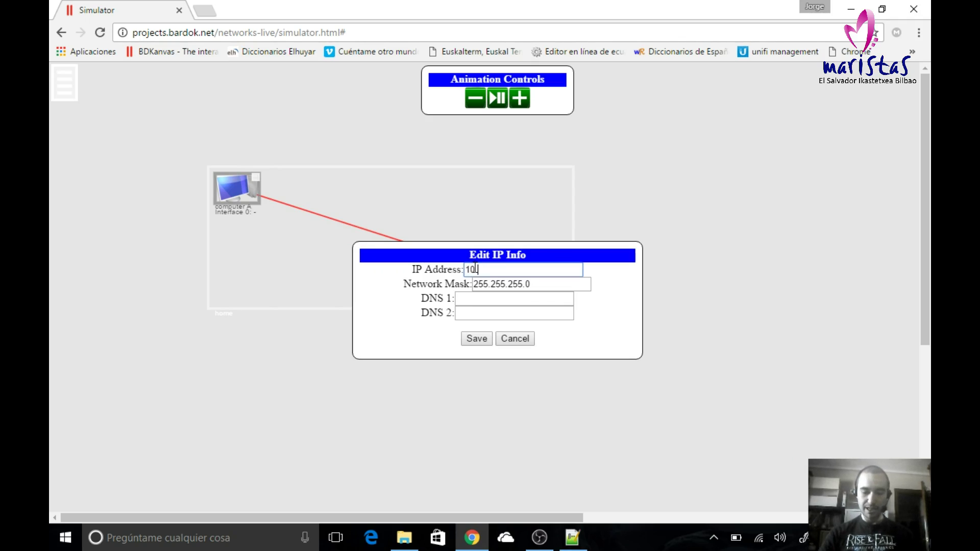
pyautogui.write('1')
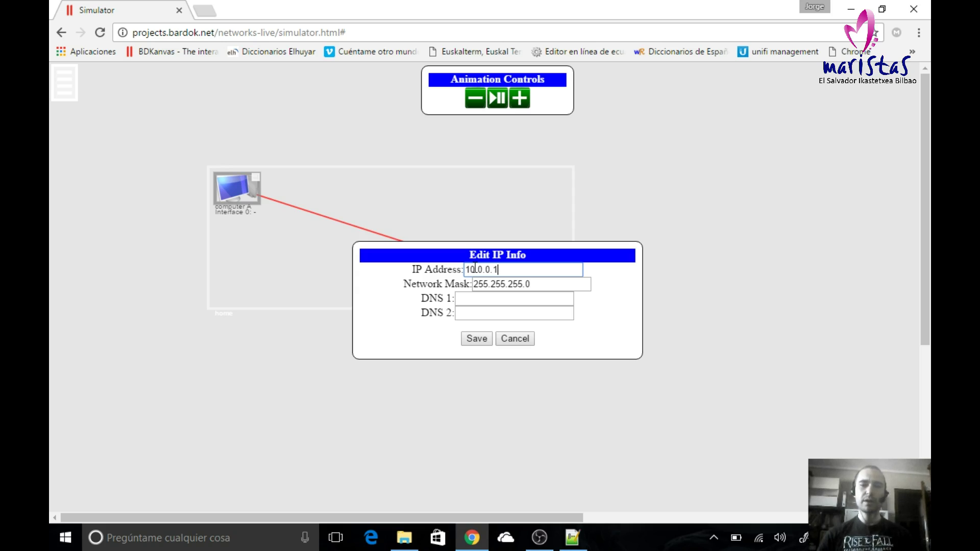
pyautogui.doubleClick(475, 269)
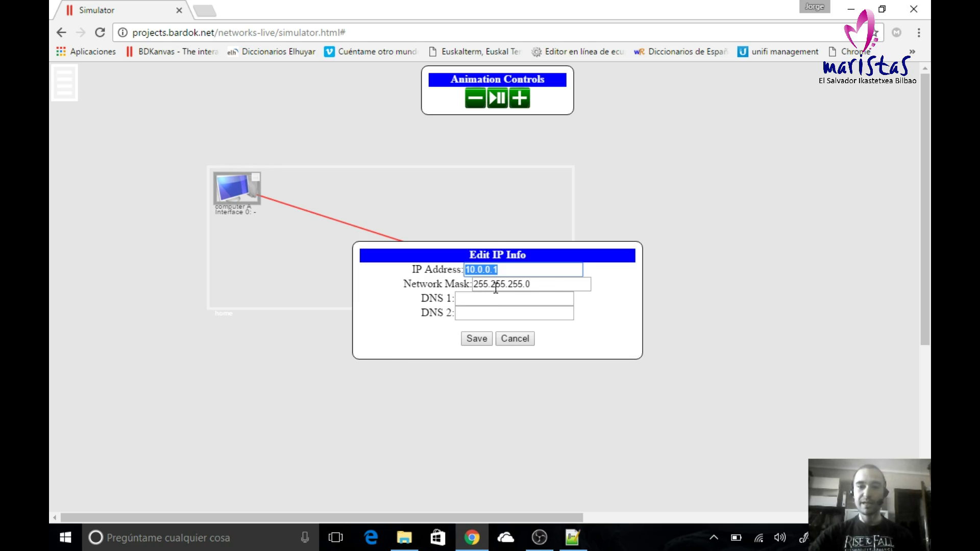
pyautogui.click(553, 286)
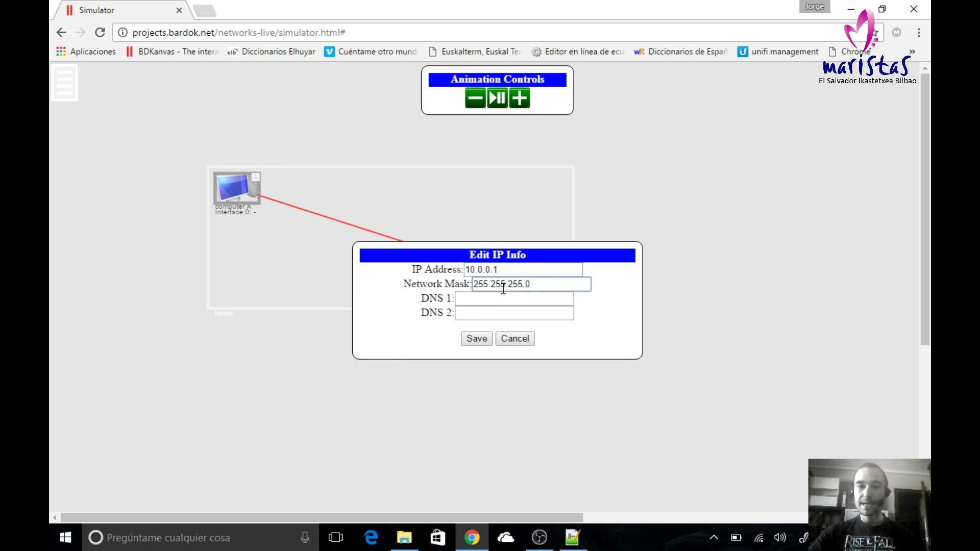
pyautogui.moveTo(524, 284); pyautogui.dragTo(471, 282)
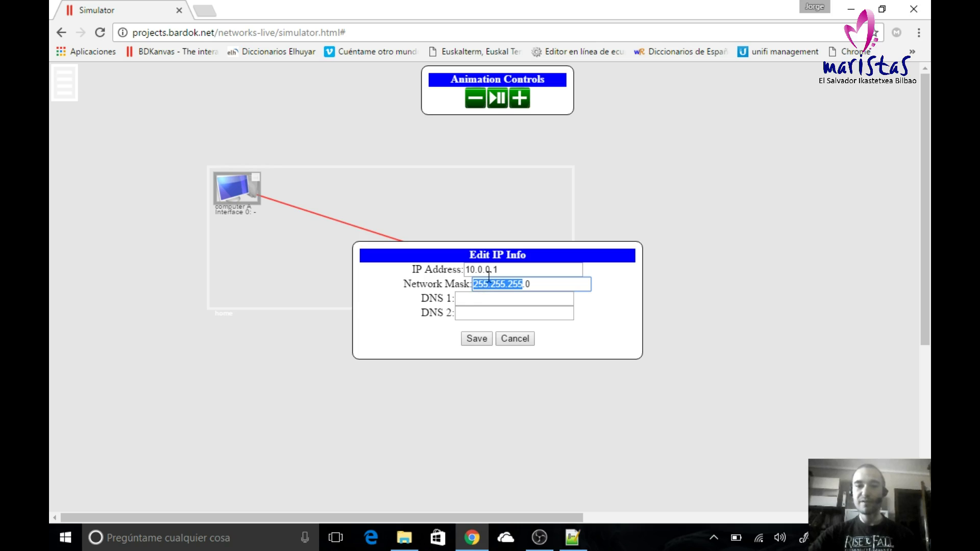
pyautogui.click(576, 271)
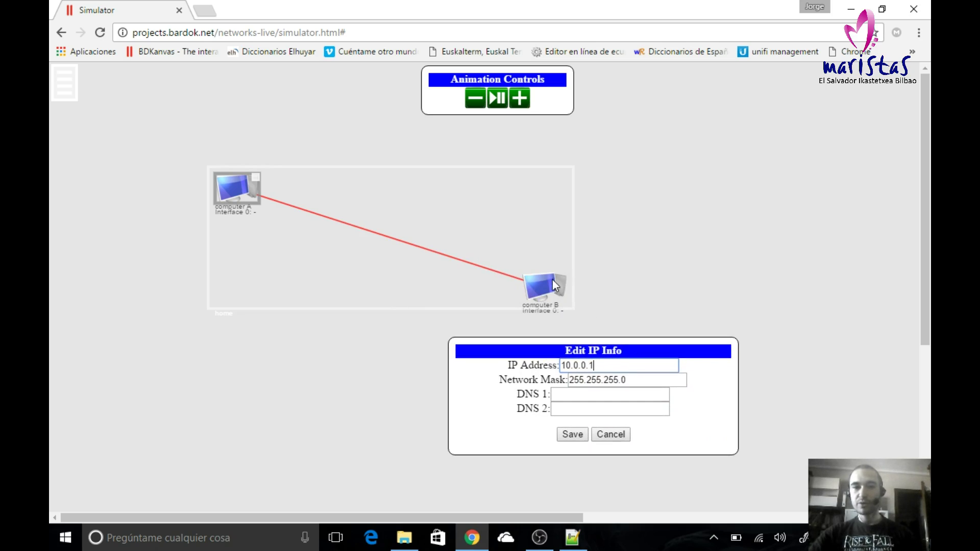
pyautogui.moveTo(586, 364); pyautogui.dragTo(546, 369)
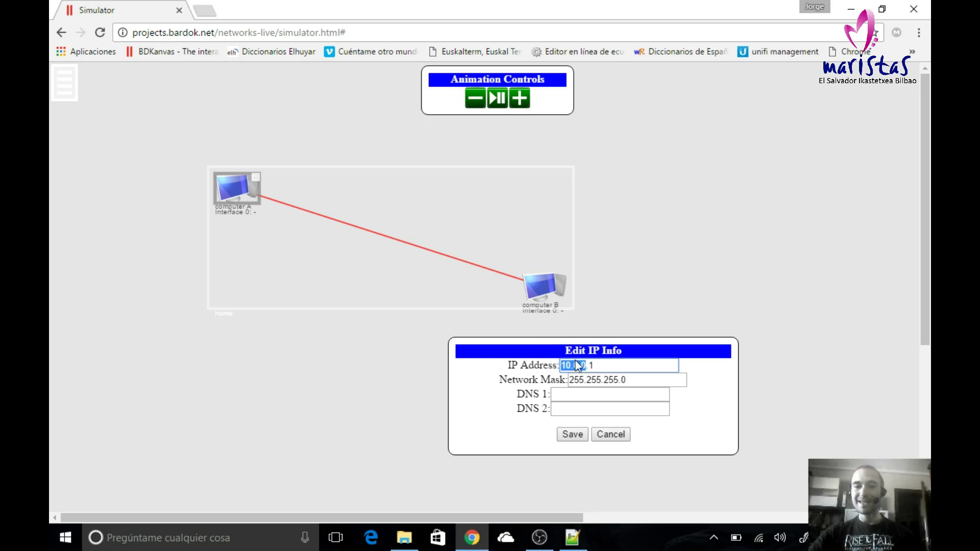
pyautogui.click(570, 437)
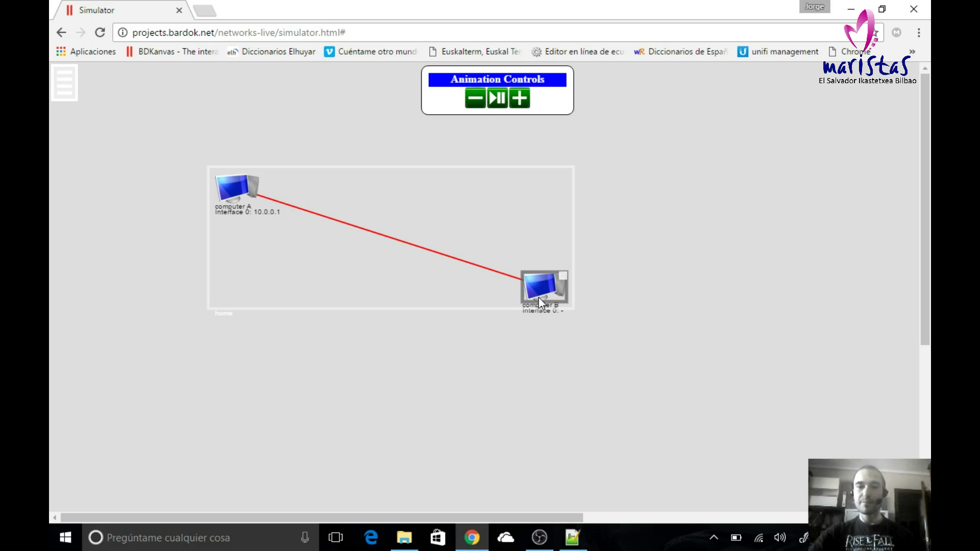
# Set computer B's Interface 0 to IP 10.0.0.2 with mask 255.255.255.0.
pyautogui.click(562, 275)
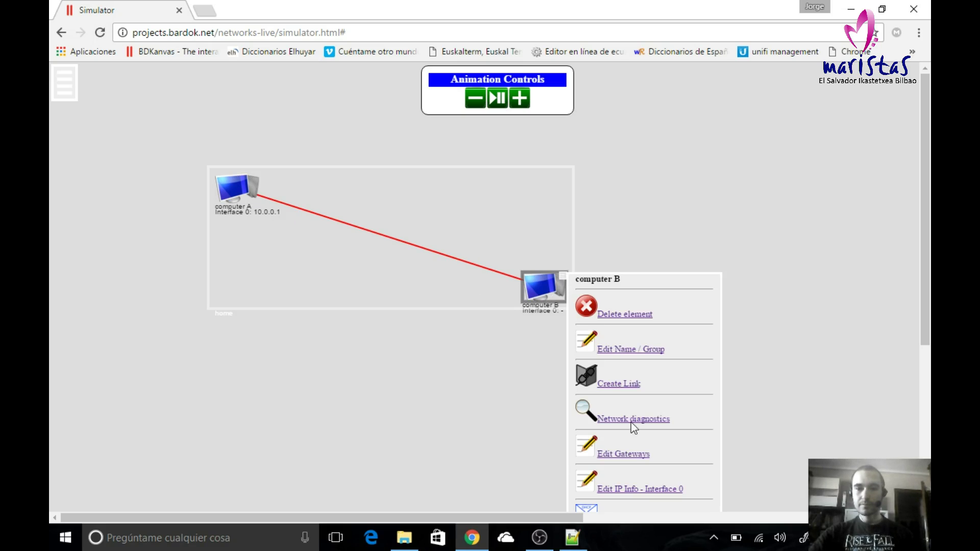
pyautogui.click(642, 491)
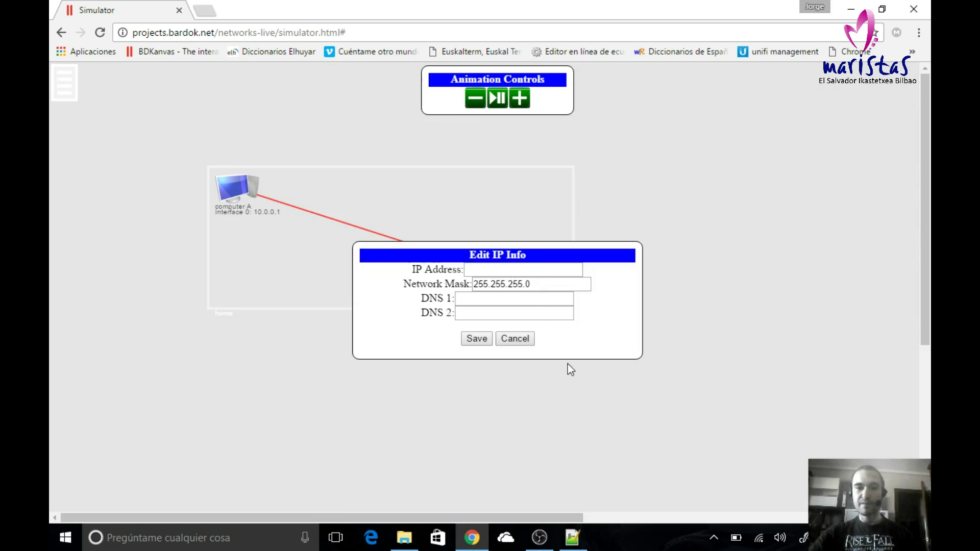
pyautogui.click(562, 271)
pyautogui.write('10.0.0.1')
pyautogui.press('BackSpace')
pyautogui.write('2')
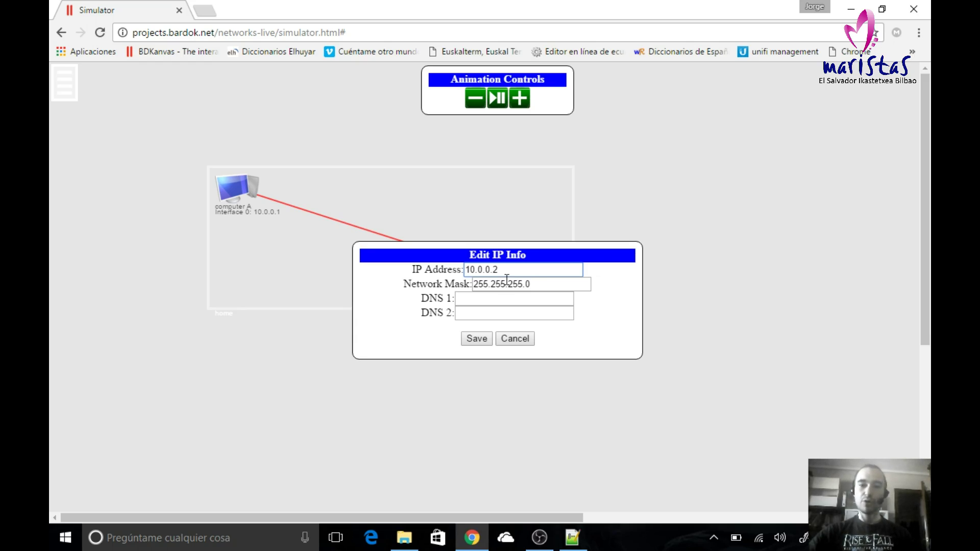
pyautogui.click(476, 339)
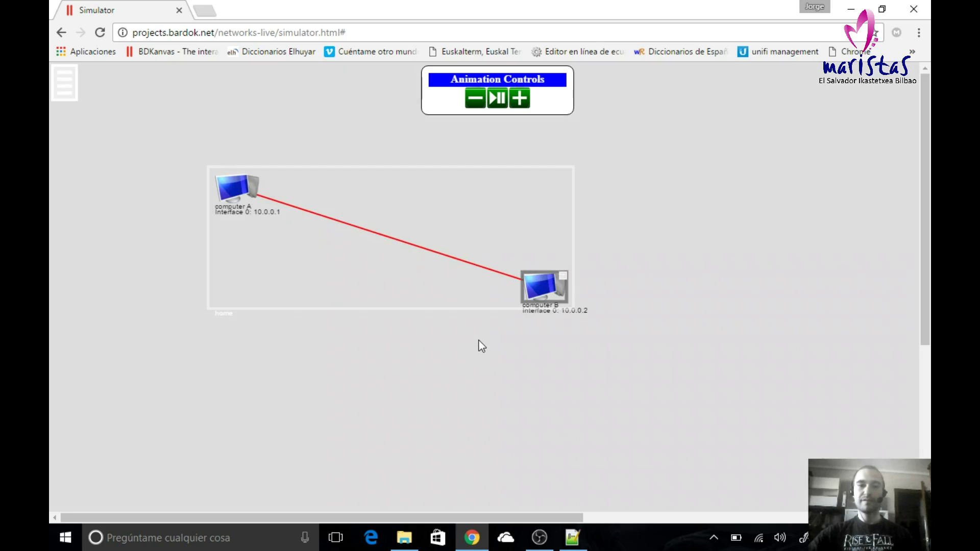